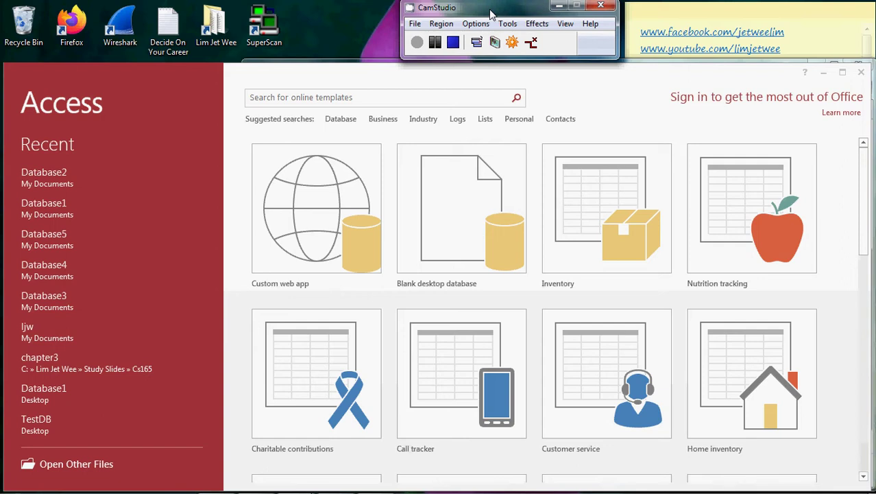
Open the csv file from the Documents library in Notepad, examine its comma-separated records and quoted text, and close it.
mouse_move(250, 490)
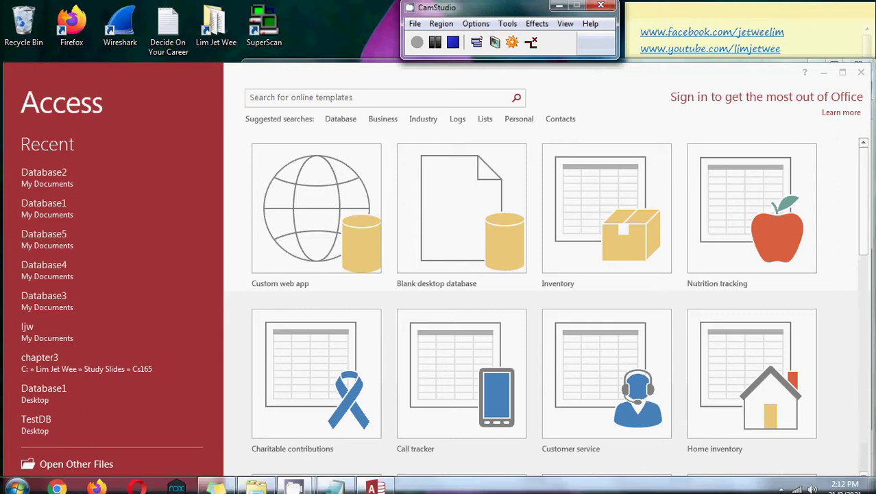
left_click(251, 485)
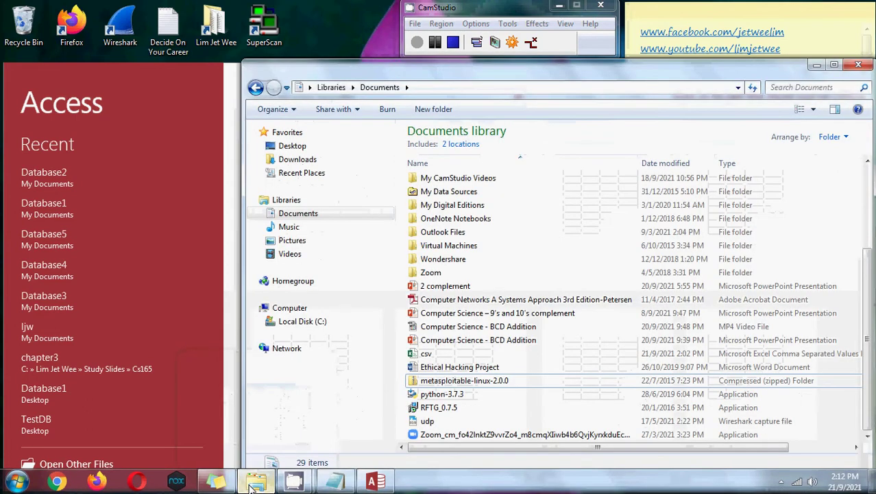
left_click(449, 354)
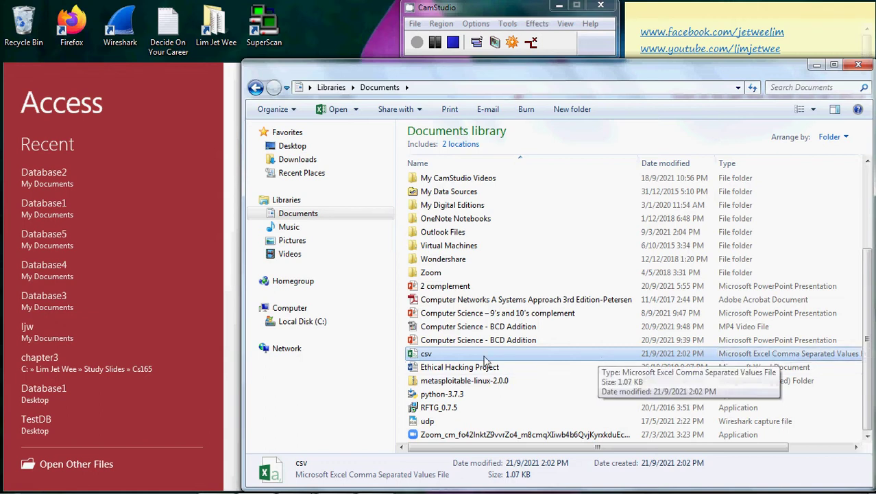
right_click(421, 358)
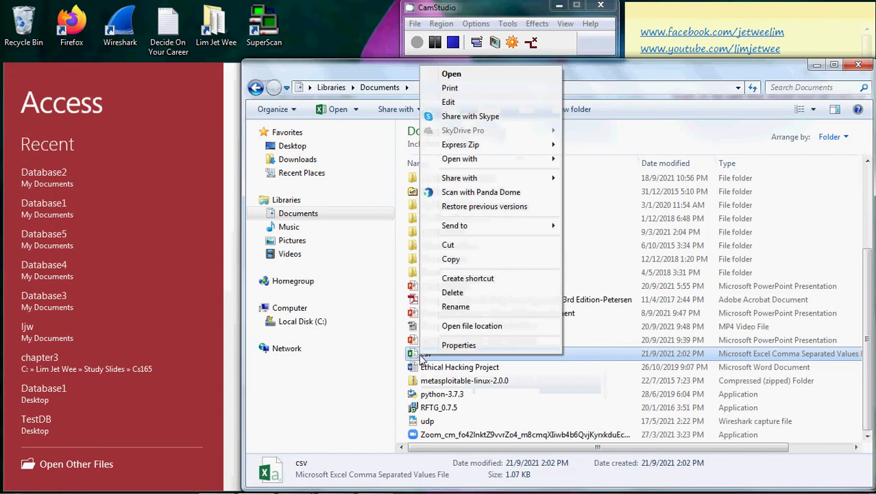
mouse_move(499, 164)
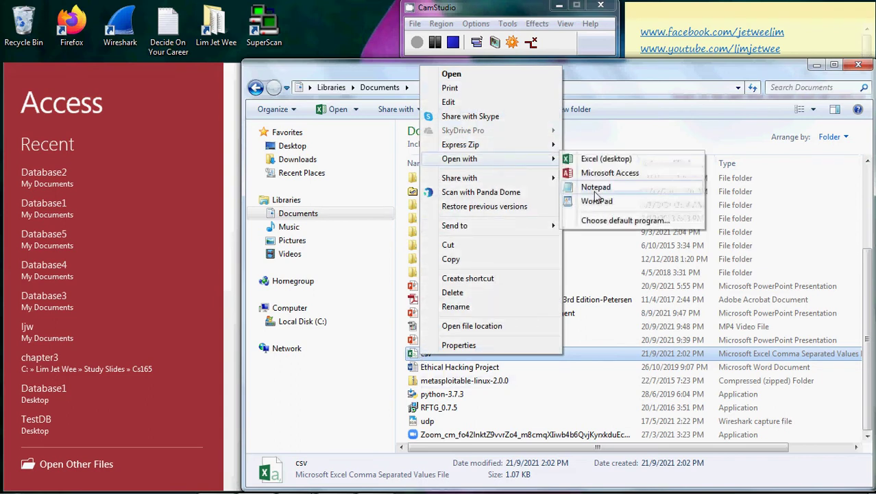
left_click(596, 188)
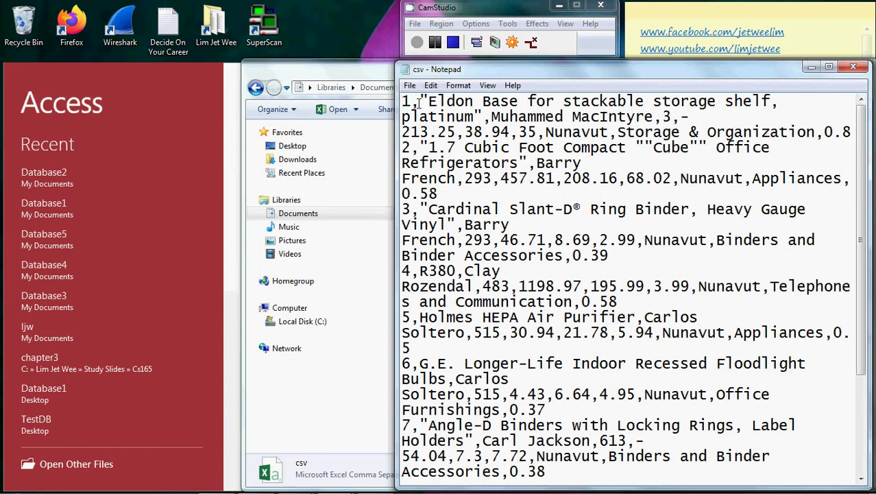
left_click_drag(418, 102, 690, 118)
left_click(854, 67)
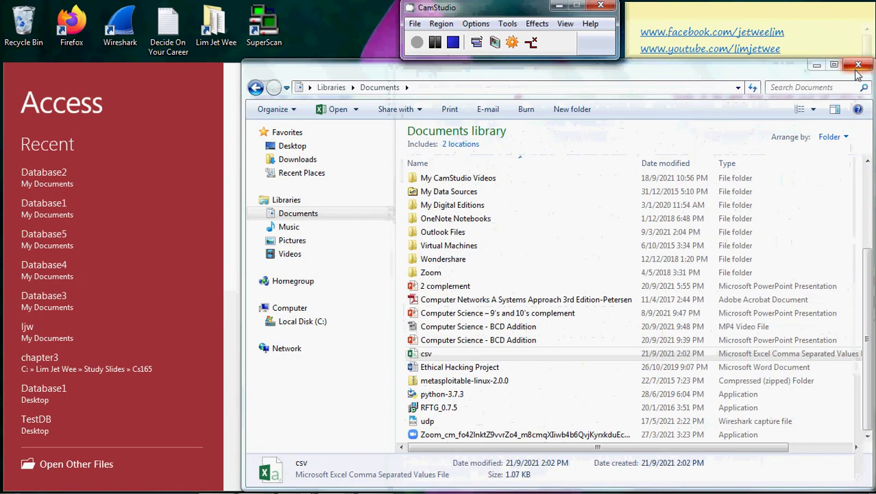
Close the Documents window and create a blank desktop database named Database1 in Access.
left_click(857, 69)
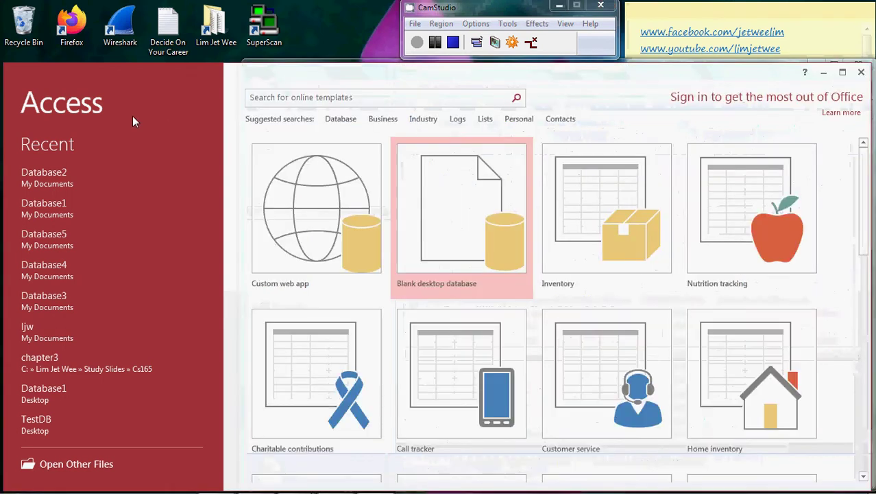
left_click(461, 216)
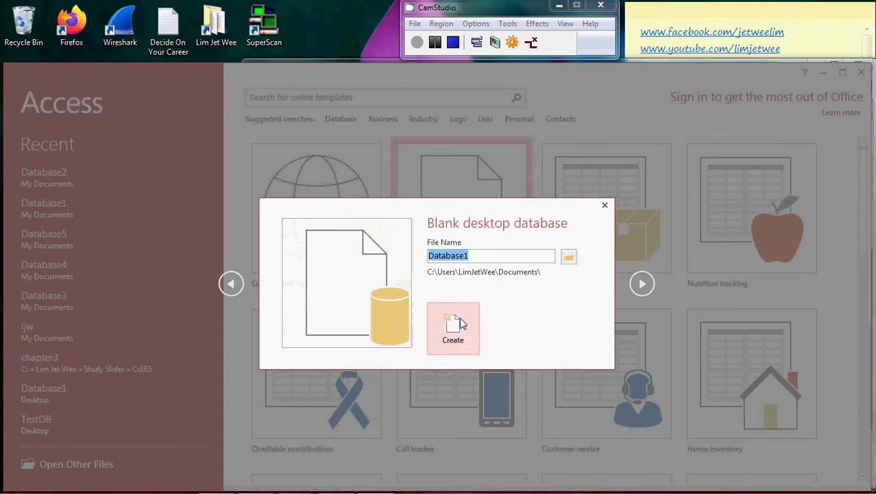
left_click(459, 317)
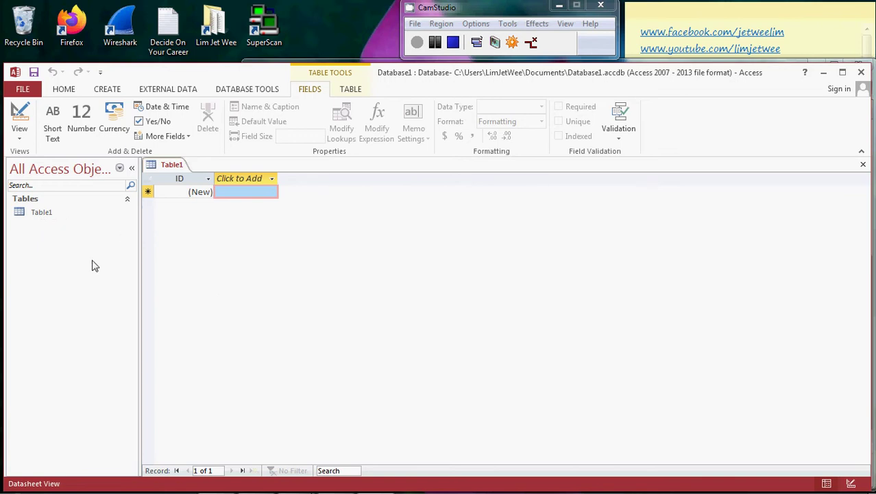
Start a text file import of csv.csv from the Documents library into a new table in the current database.
left_click(161, 94)
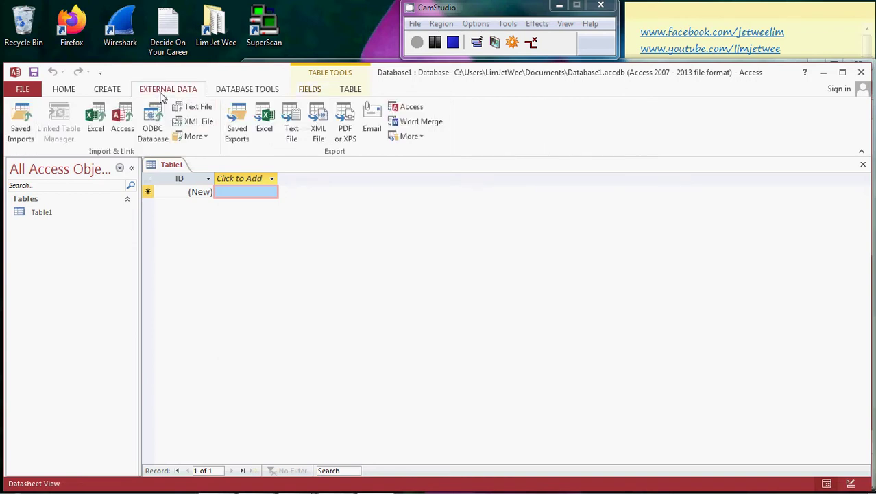
left_click(209, 139)
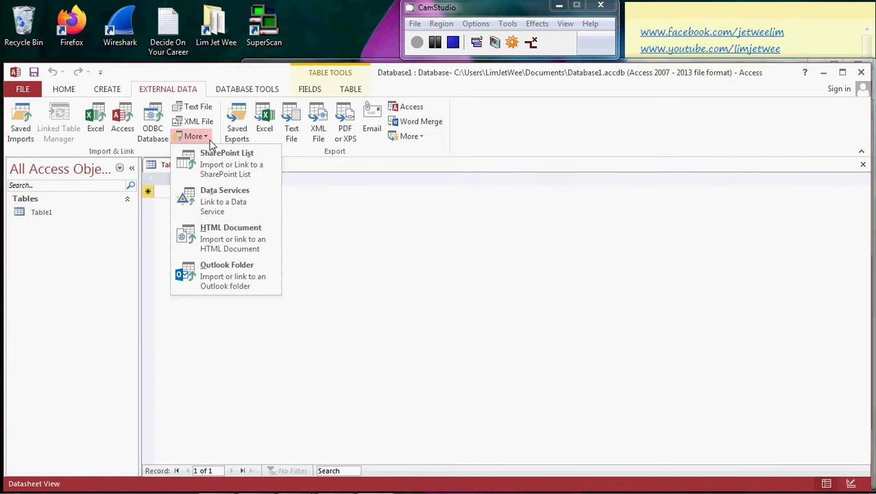
left_click(198, 109)
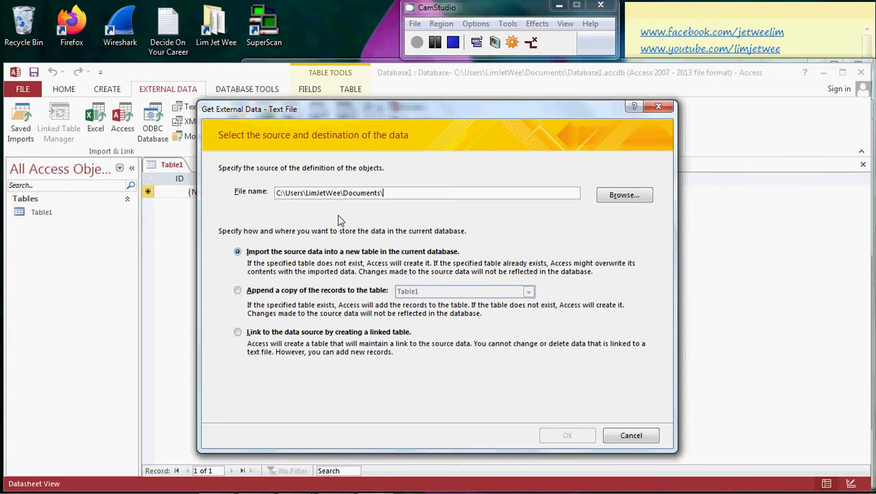
left_click(624, 196)
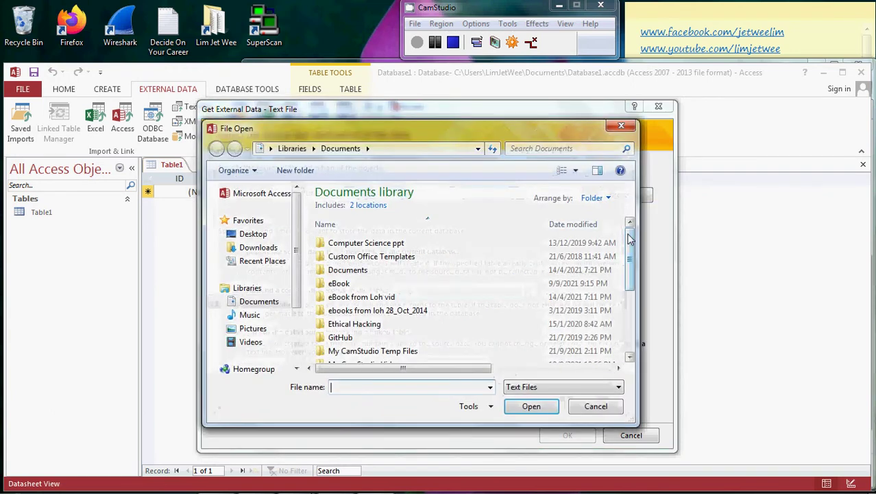
scroll(493, 242, "down", 3)
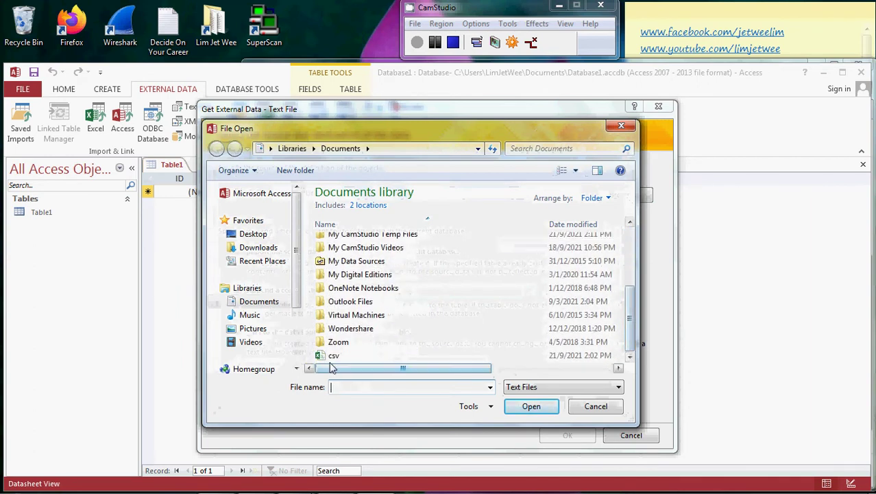
left_click(330, 361)
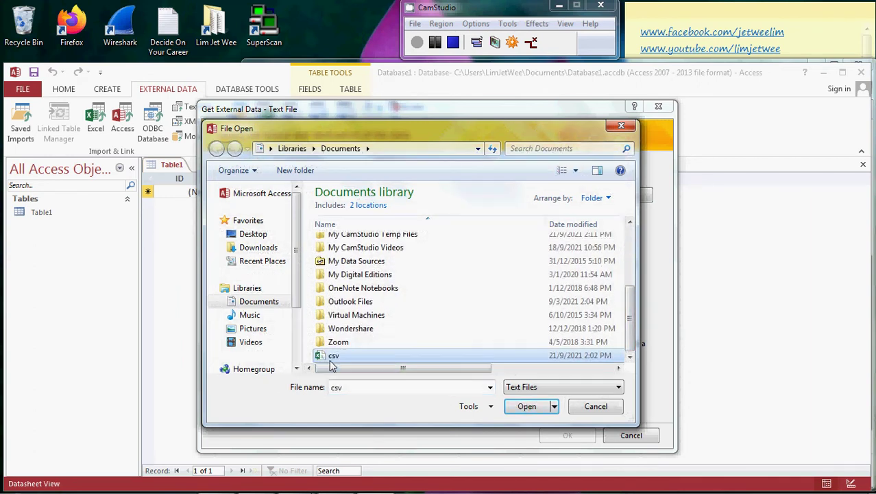
left_click(536, 409)
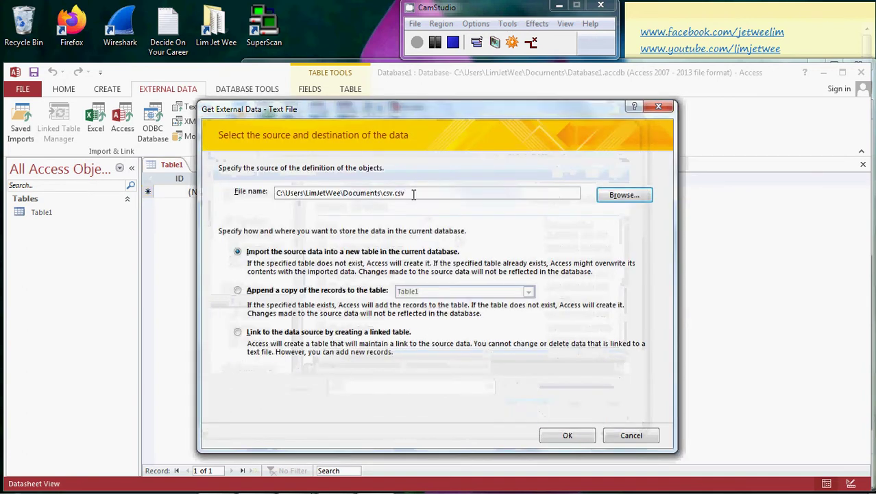
left_click(410, 195)
left_click_drag(411, 195, 396, 196)
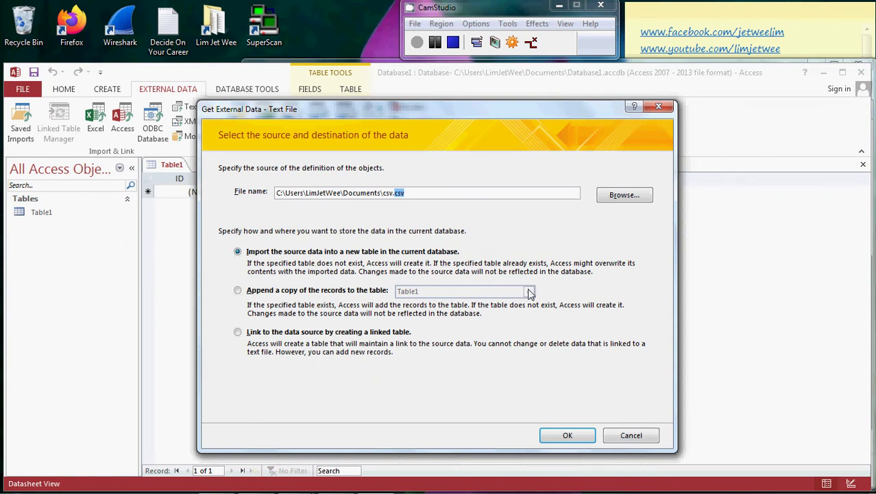
left_click(569, 436)
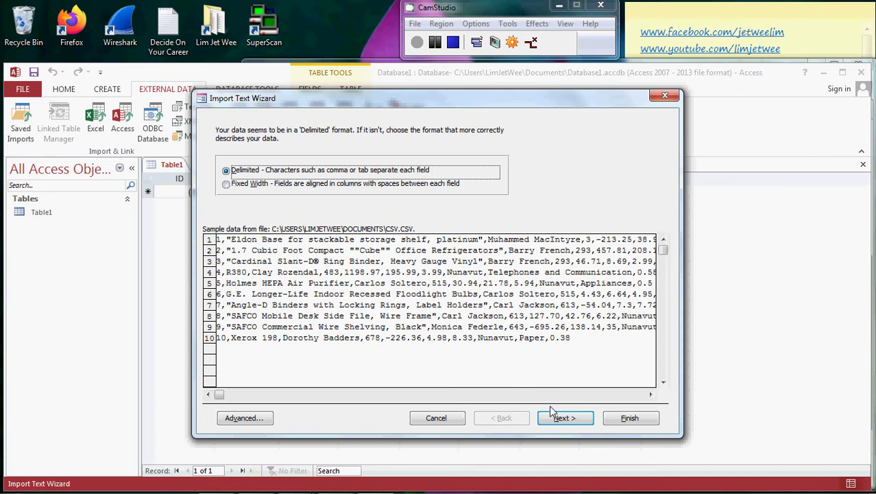
Accept the Delimited format with comma as delimiter and double quote as text qualifier, keeping the default field options.
left_click(562, 419)
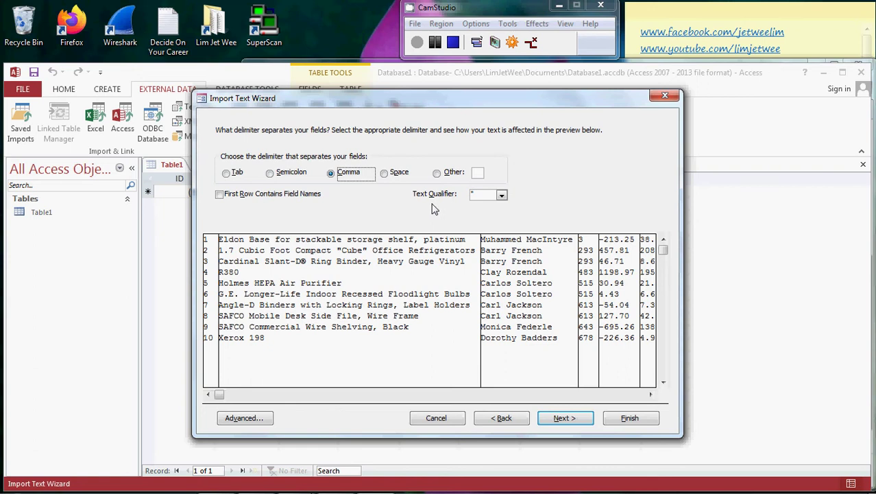
left_click(502, 197)
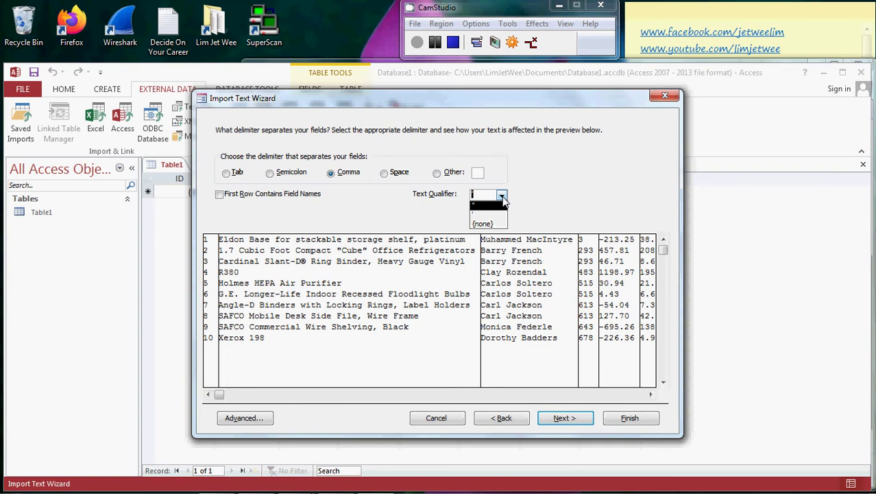
left_click(503, 197)
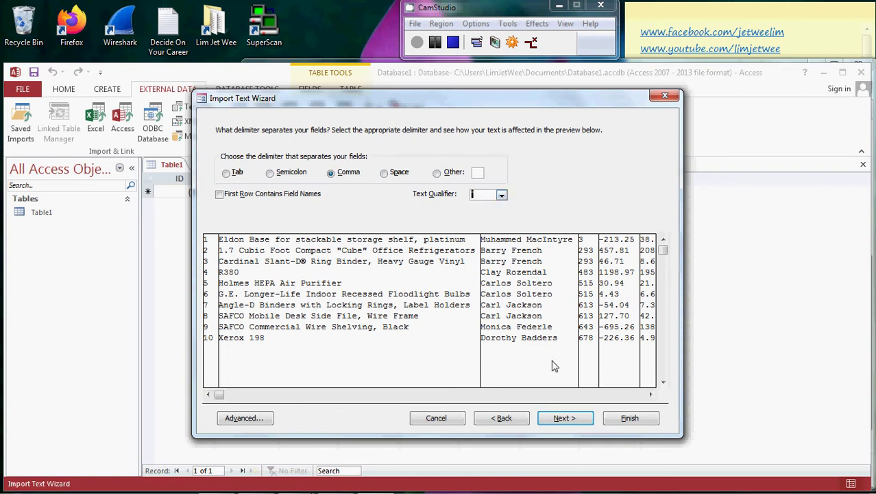
left_click(561, 419)
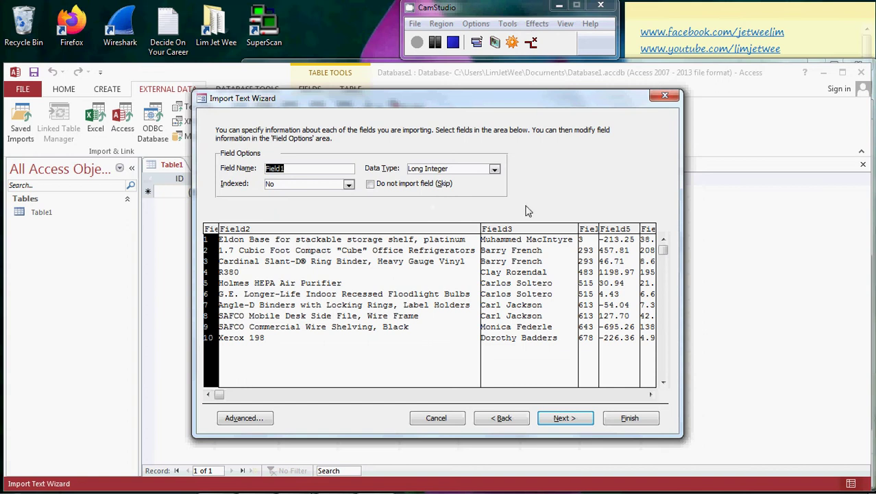
left_click(563, 418)
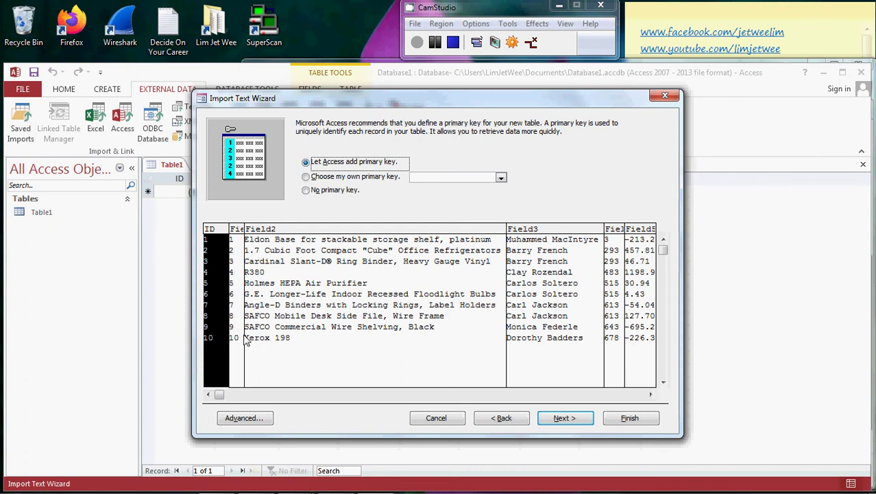
Choose Field1 as the primary key and finish importing into the table Csv without saving the import steps.
left_click(306, 176)
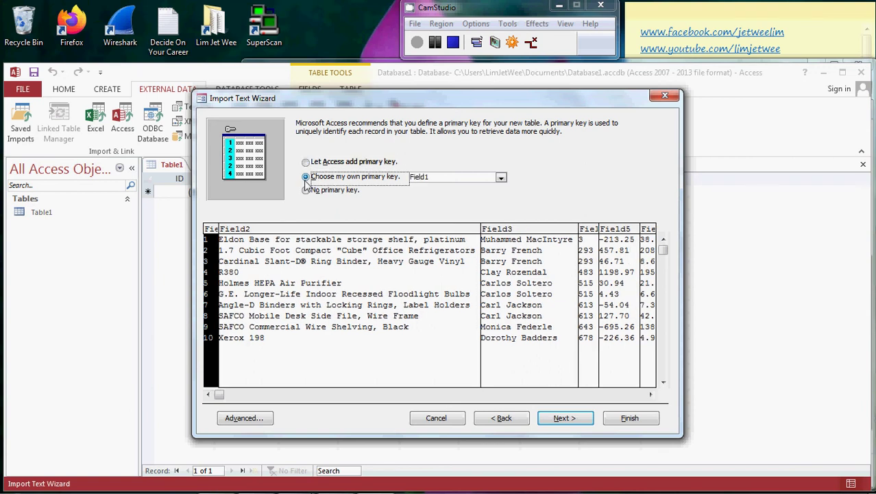
left_click(501, 177)
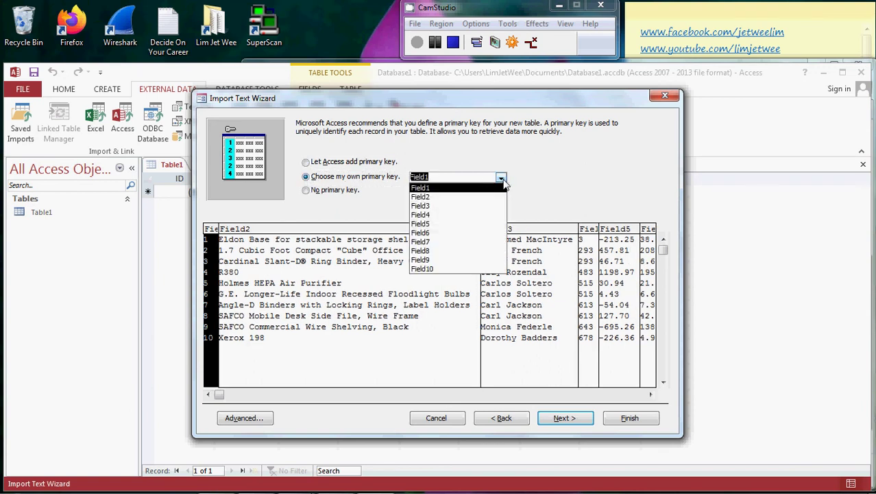
left_click(447, 189)
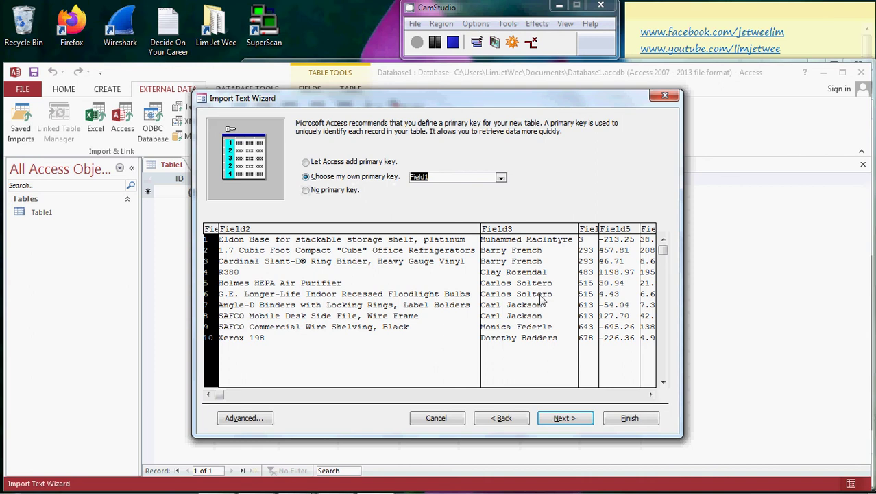
left_click(560, 421)
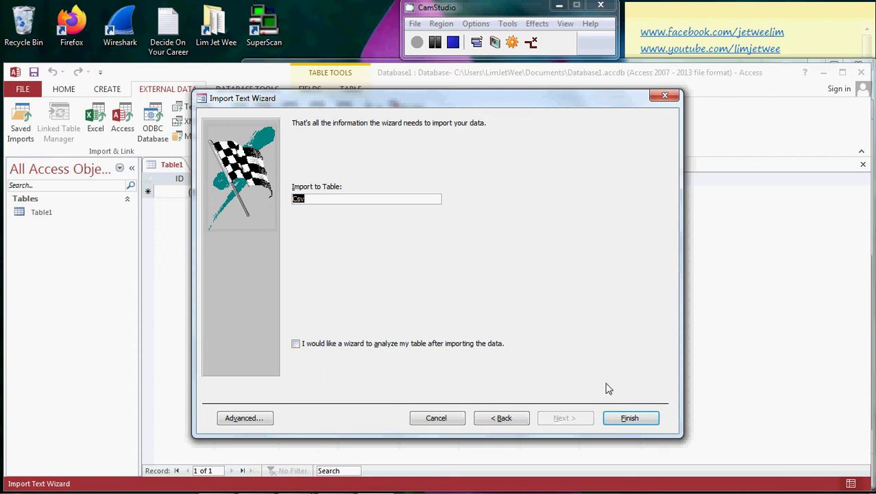
left_click(631, 418)
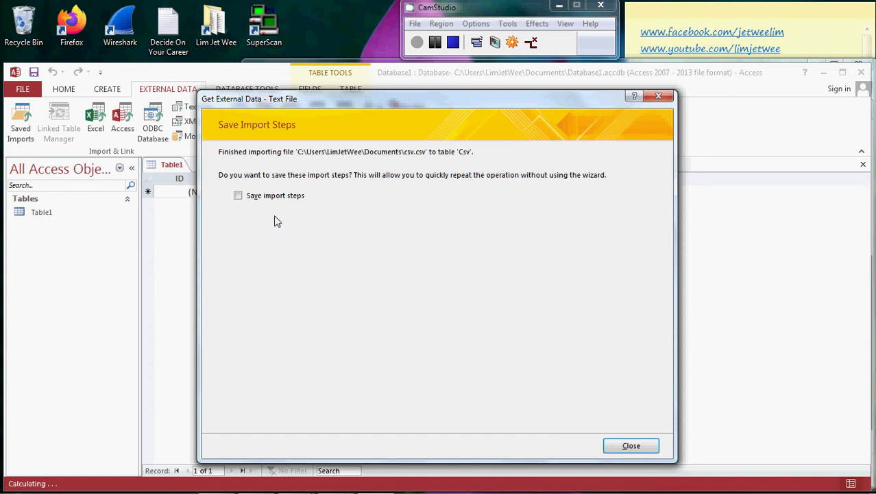
left_click(628, 448)
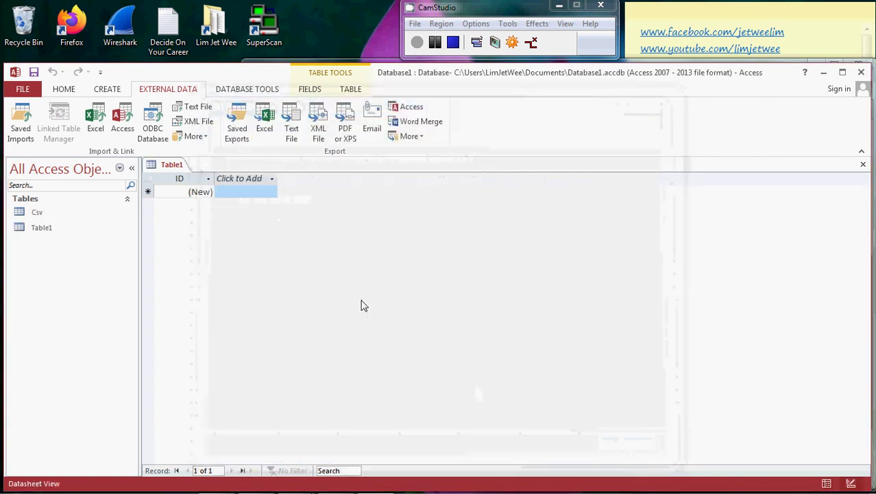
Open the imported Csv table and close the empty Table1.
left_click(39, 216)
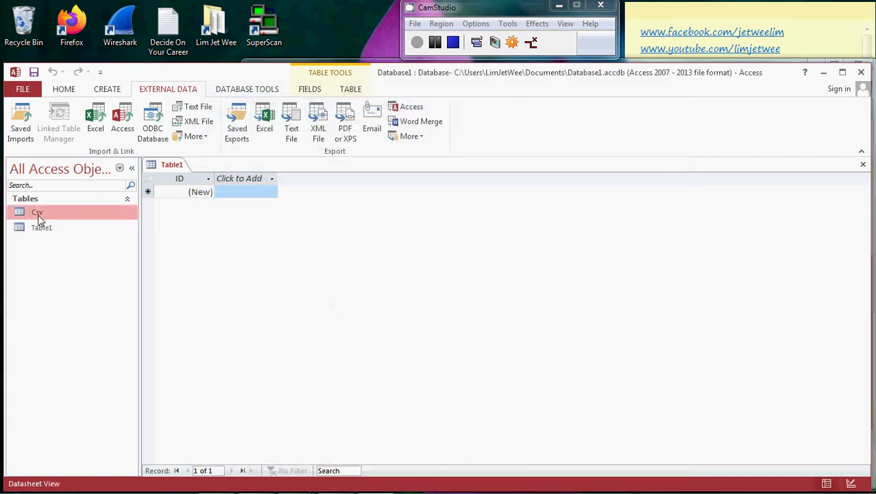
double_click(38, 217)
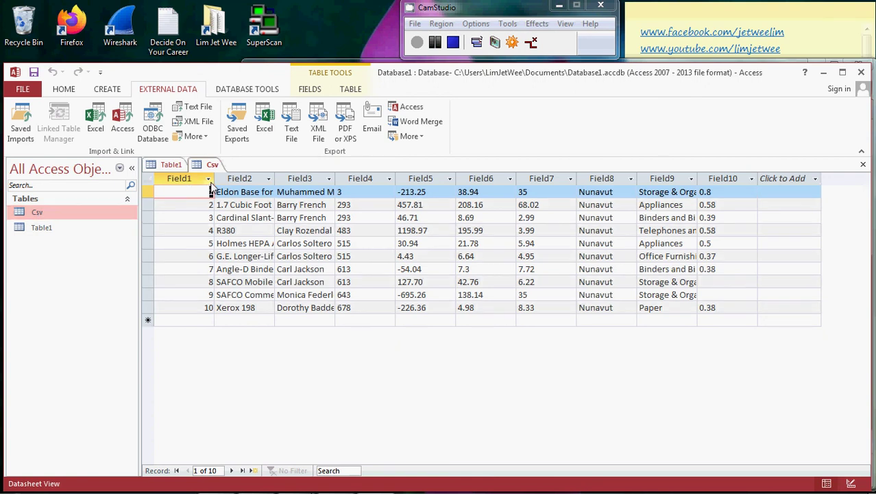
left_click(170, 165)
left_click(863, 165)
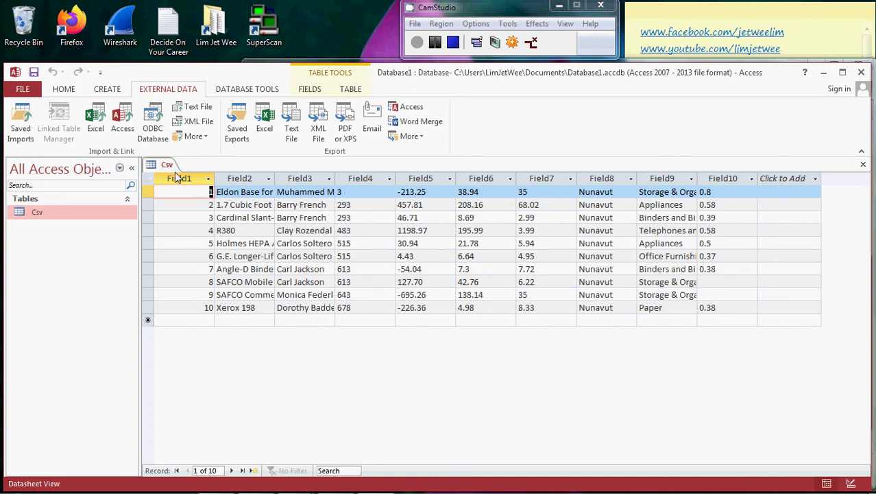
Check the field names and data types of the Csv table in Design View, and return to its datasheet.
left_click(64, 89)
left_click(19, 118)
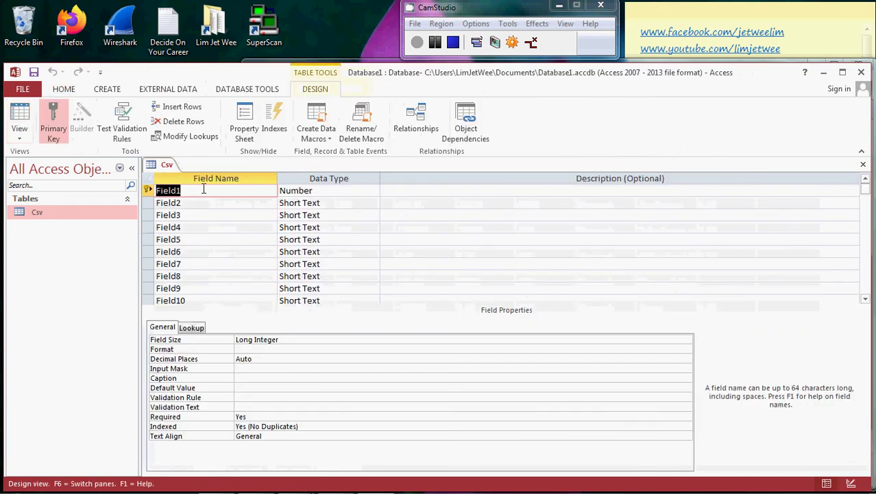
left_click(350, 200)
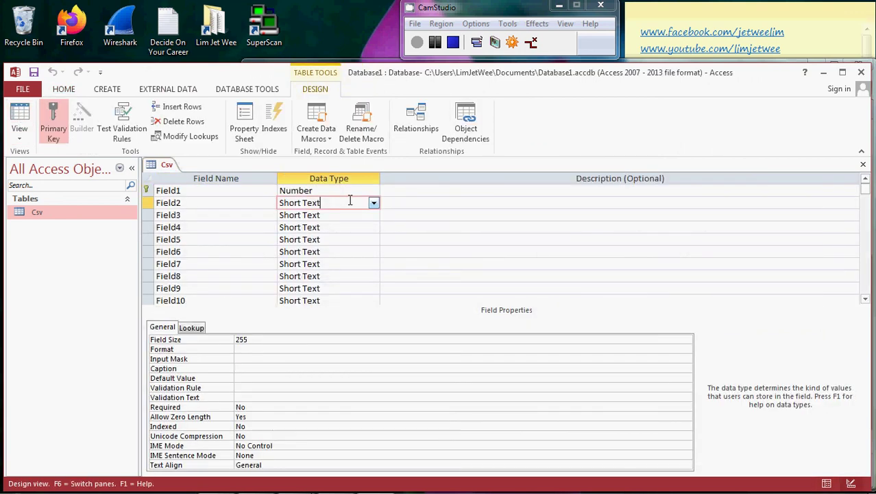
left_click(19, 216)
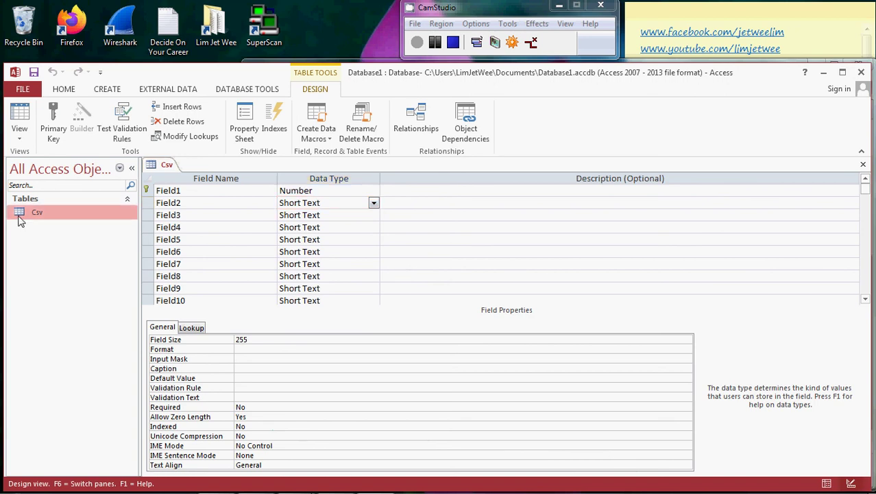
double_click(20, 218)
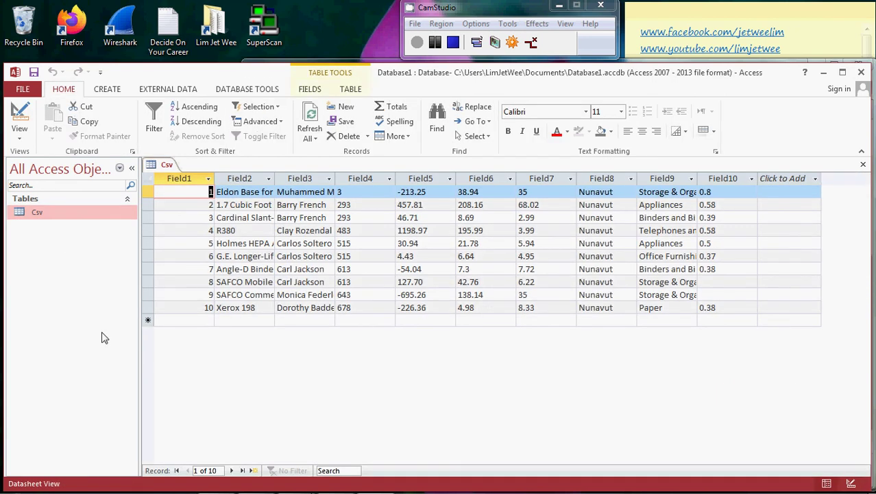